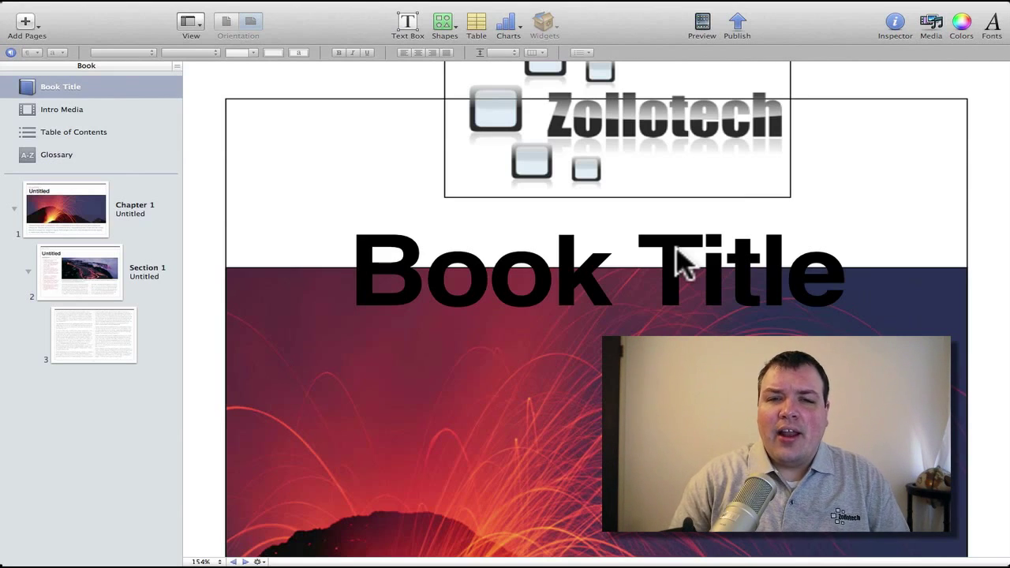
Delete the Book Title text box and drag the Zollotech logo down into the white band.
{"action": "left_click", "coordinate": [703, 251]}
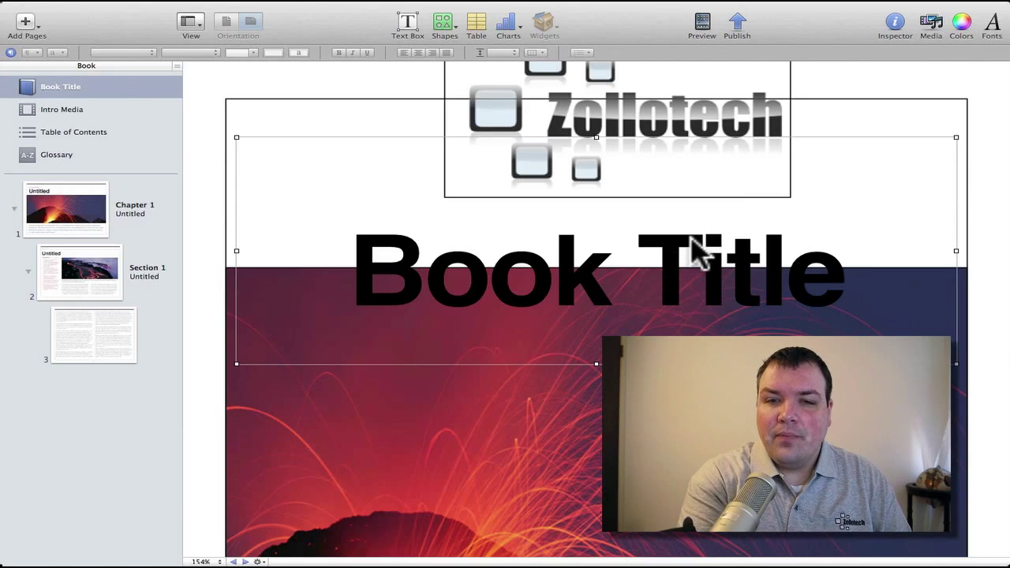
{"action": "key", "text": "Delete"}
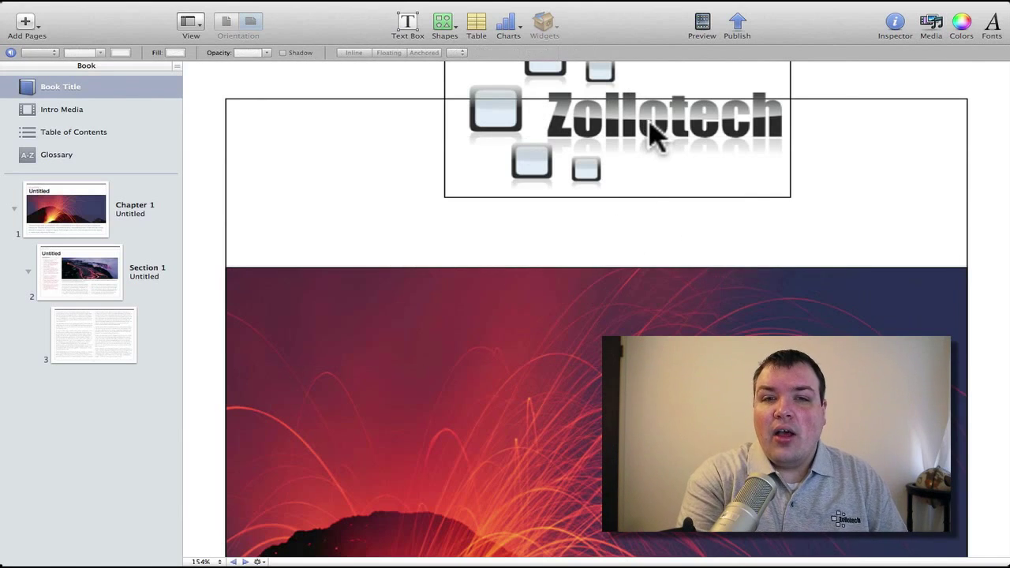
{"action": "left_click_drag", "start_coordinate": [654, 131], "coordinate": [629, 207]}
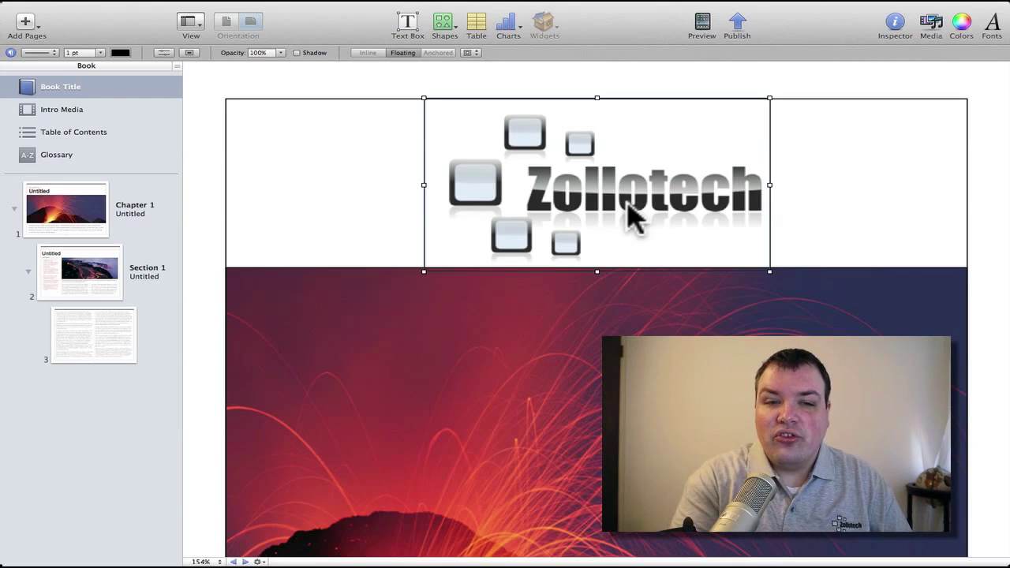
{"action": "mouse_move", "coordinate": [79, 229]}
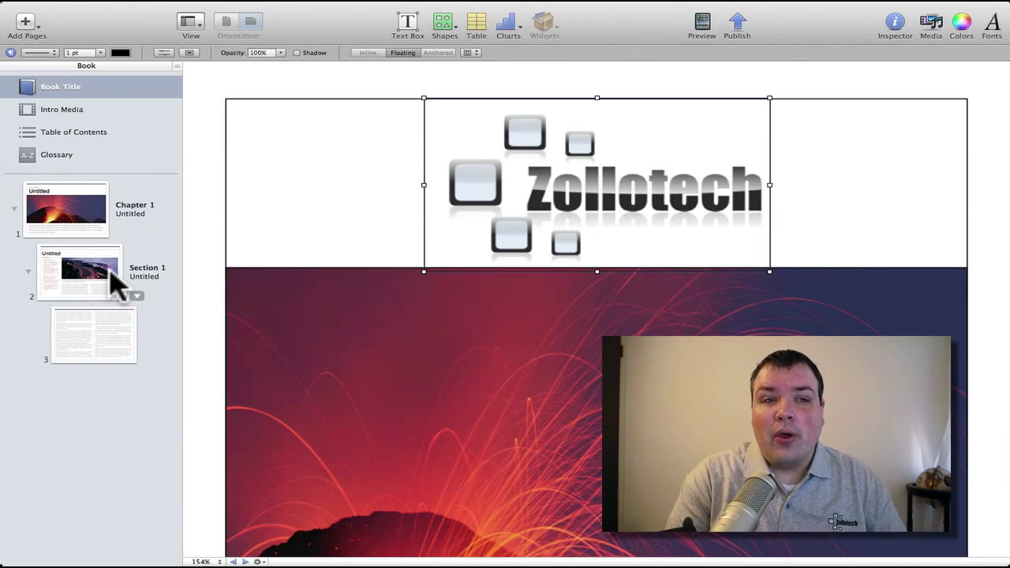
{"action": "mouse_move", "coordinate": [10, 3]}
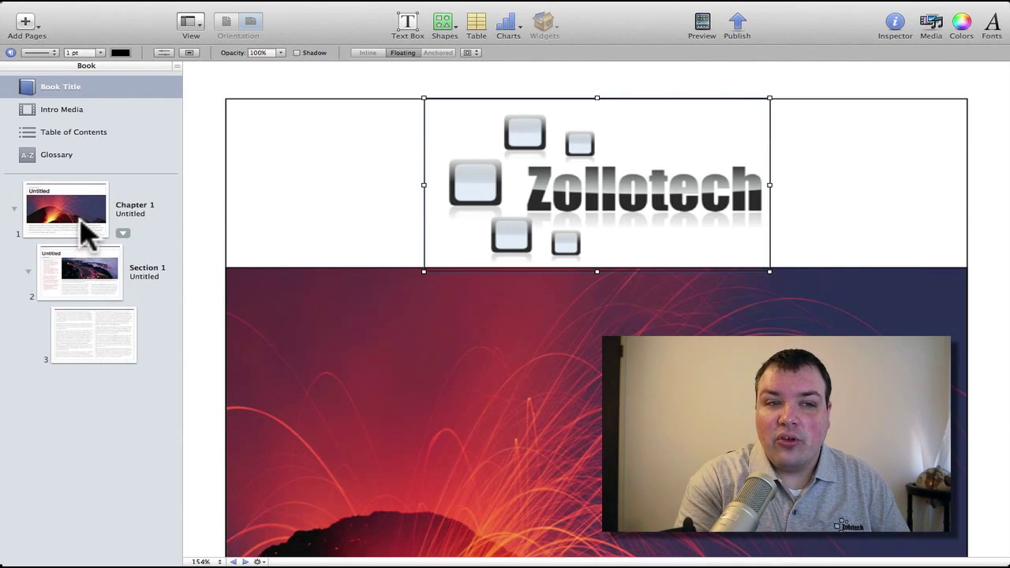
On the Section 1 page, replace the numbered list's text with two items: 'Hi' and 'How are you'.
{"action": "left_click", "coordinate": [86, 230]}
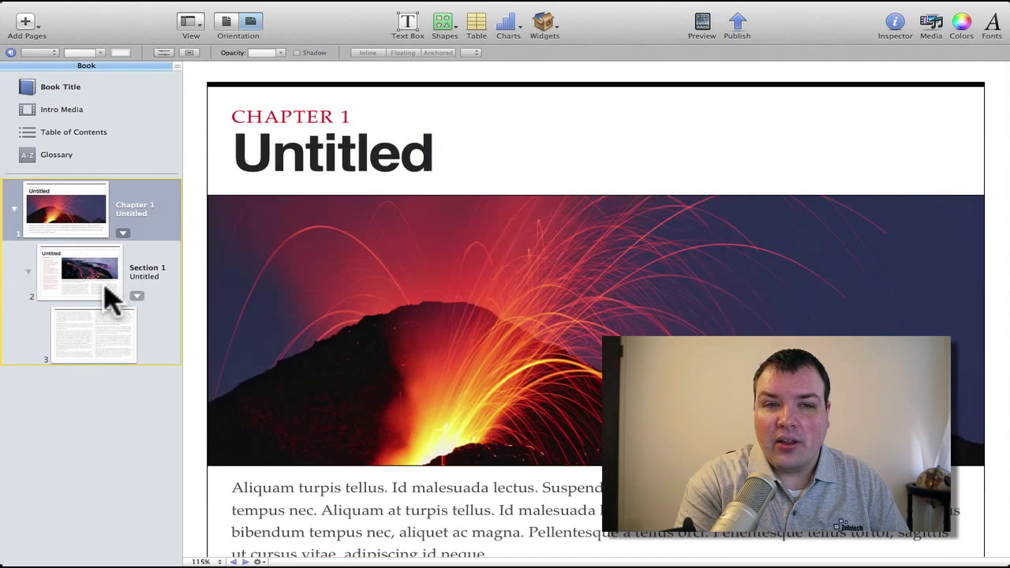
{"action": "left_click", "coordinate": [110, 297]}
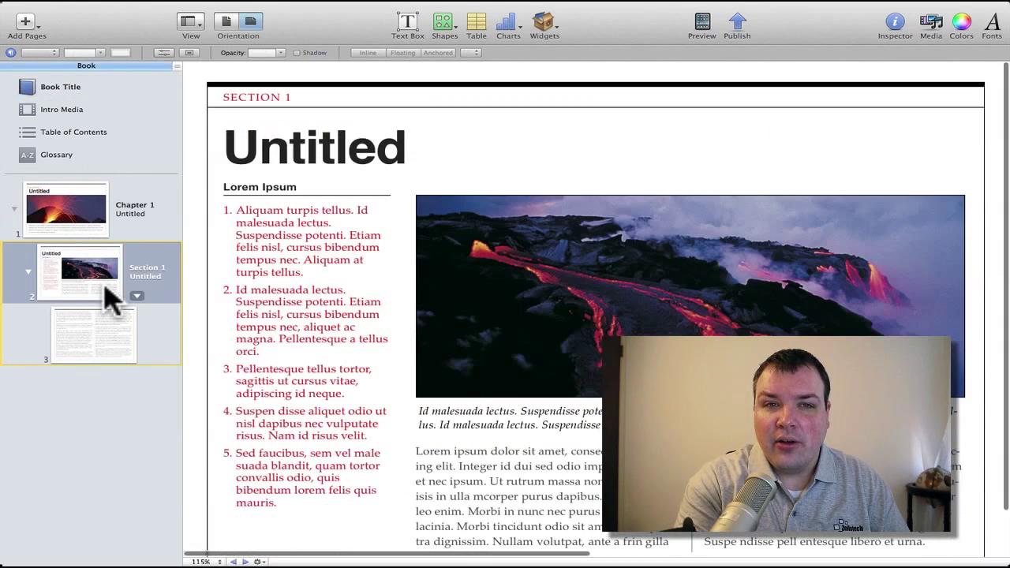
{"action": "left_click", "coordinate": [330, 254]}
{"action": "left_click", "coordinate": [330, 253]}
{"action": "key", "text": "super+a"}
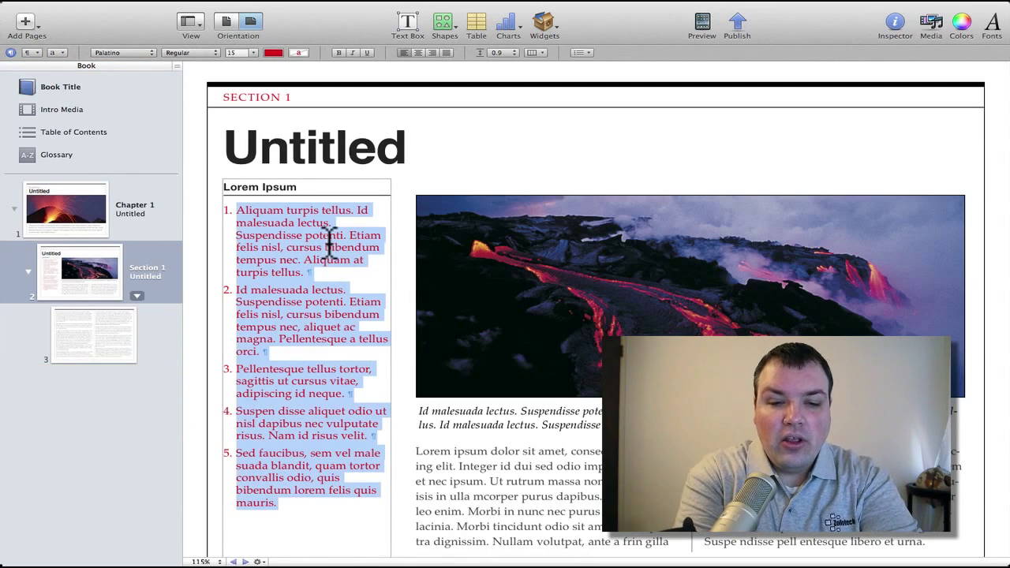
{"action": "type", "text": "Hi"}
{"action": "key", "text": "Return"}
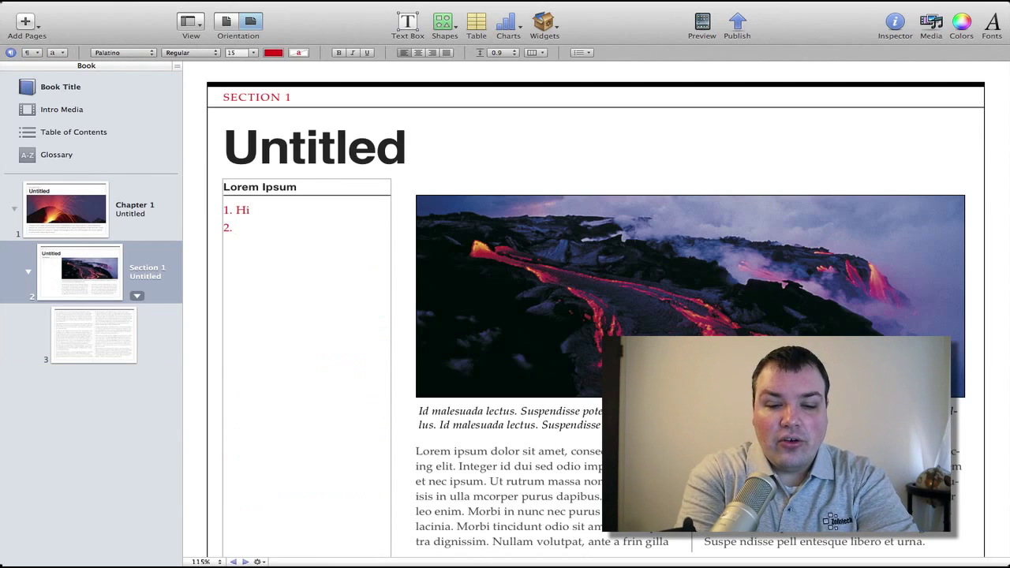
{"action": "type", "text": "How are you"}
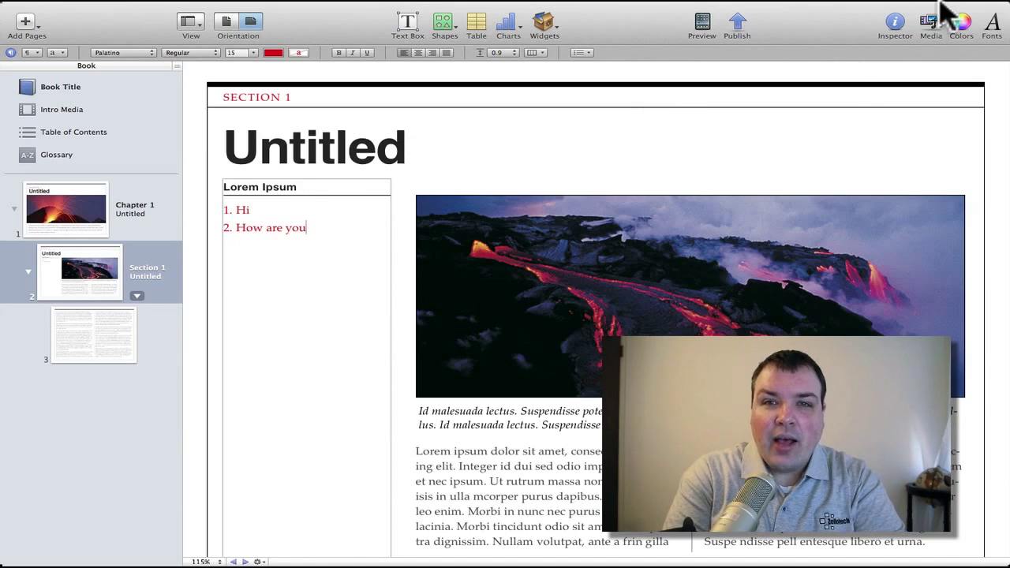
Show the Inspector's Graphic settings, keeping the fill set to None.
{"action": "left_click", "coordinate": [898, 30]}
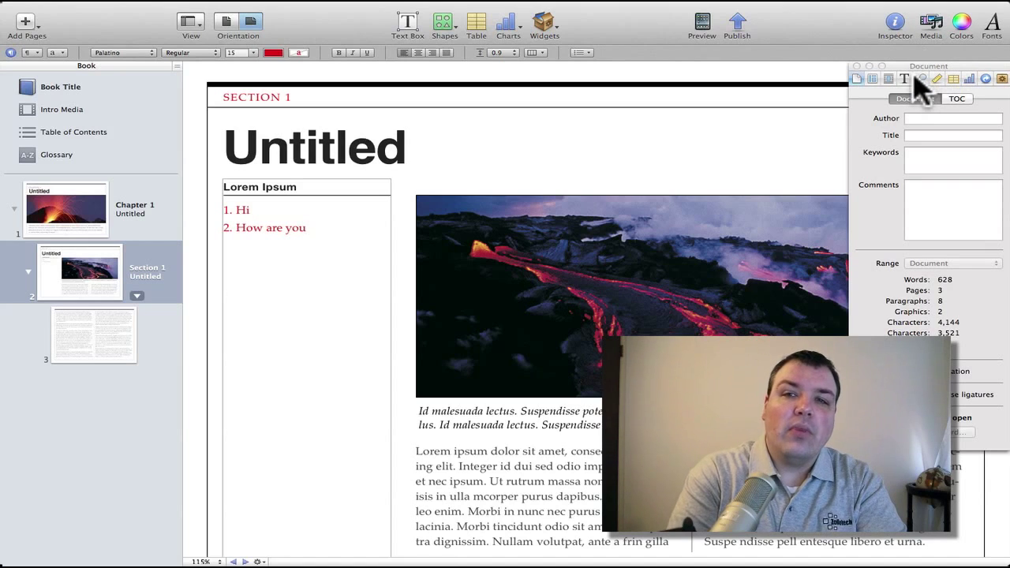
{"action": "left_click", "coordinate": [920, 79]}
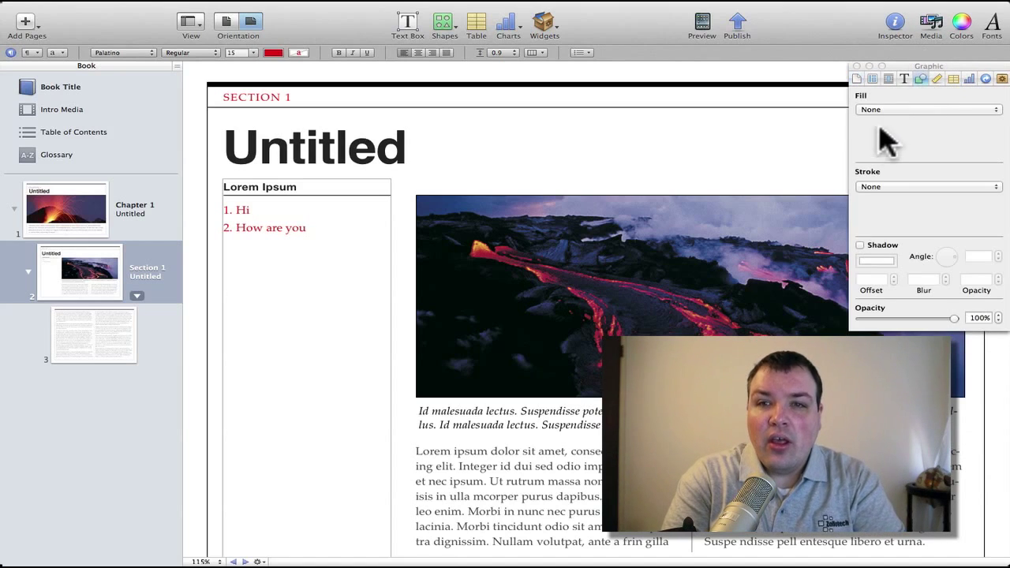
{"action": "left_click", "coordinate": [883, 111]}
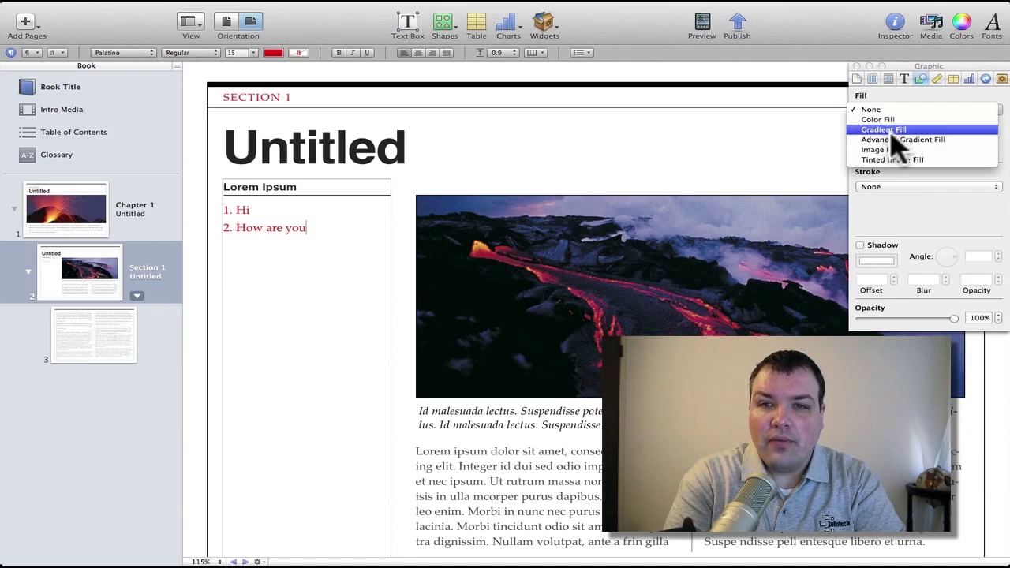
{"action": "left_click", "coordinate": [876, 249]}
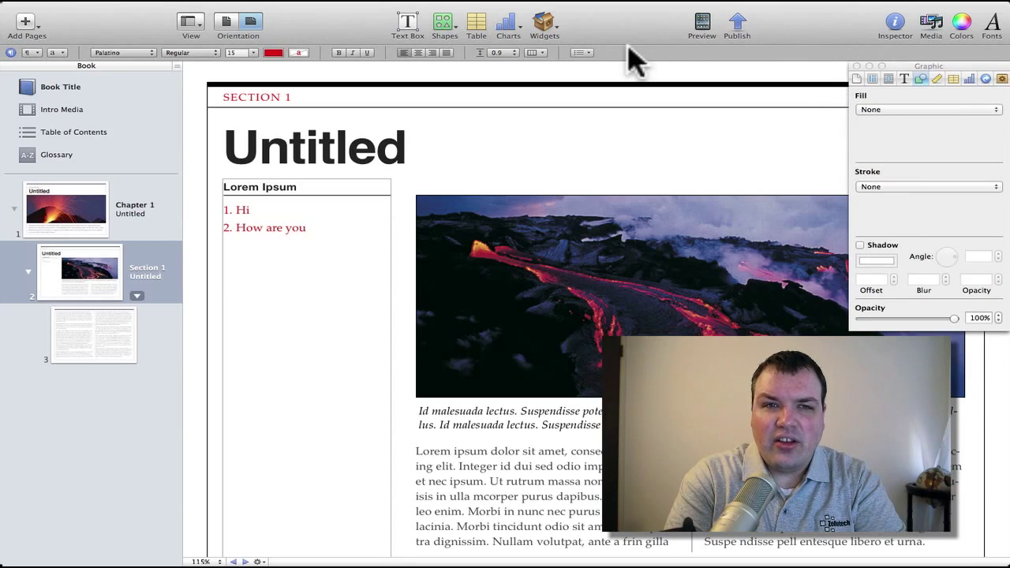
{"action": "left_click", "coordinate": [446, 28]}
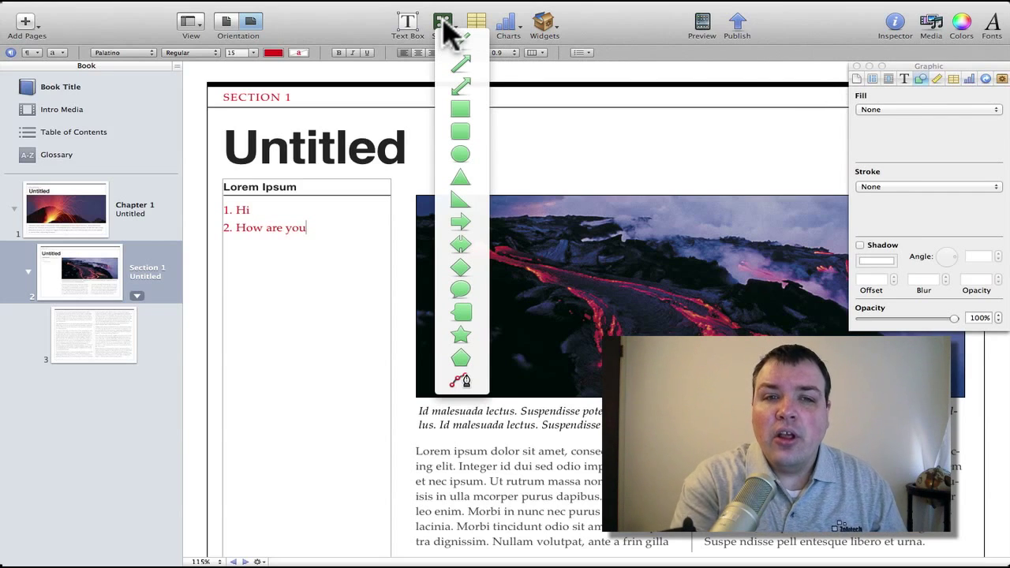
{"action": "left_click", "coordinate": [462, 109]}
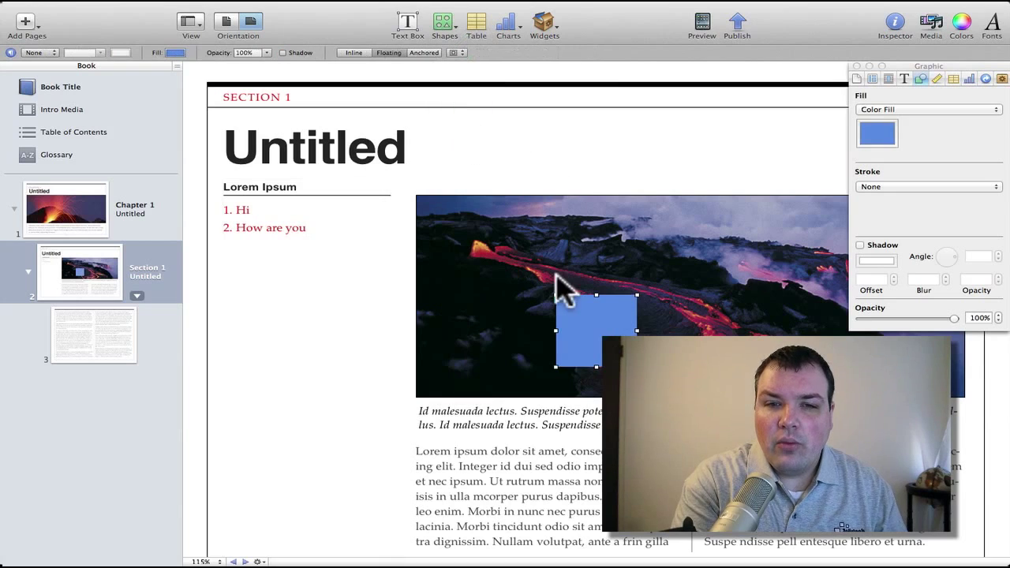
{"action": "left_click_drag", "start_coordinate": [586, 324], "coordinate": [460, 147]}
{"action": "left_click_drag", "start_coordinate": [505, 108], "coordinate": [826, 105]}
{"action": "left_click", "coordinate": [882, 140]}
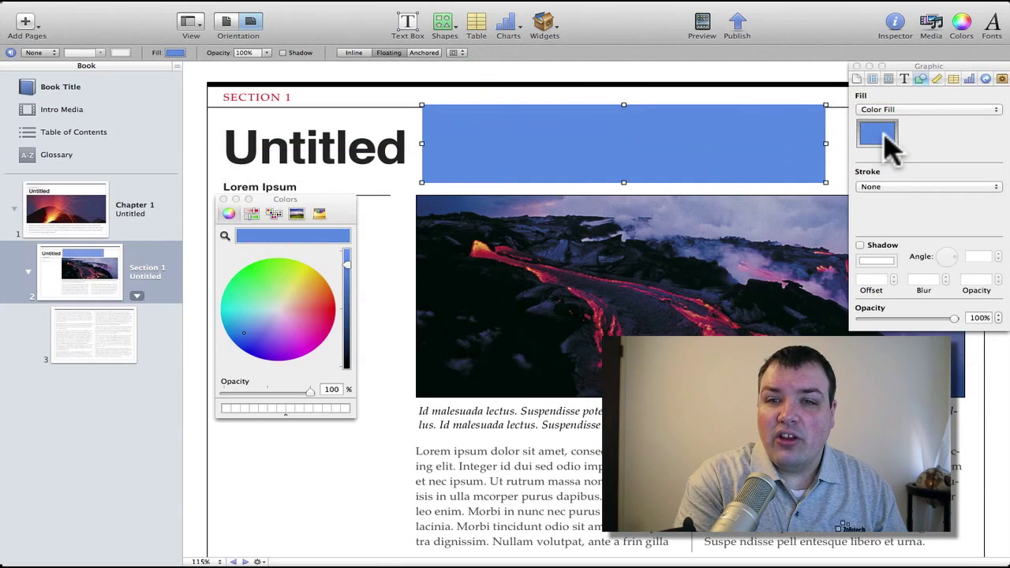
{"action": "left_click_drag", "start_coordinate": [287, 275], "coordinate": [257, 330]}
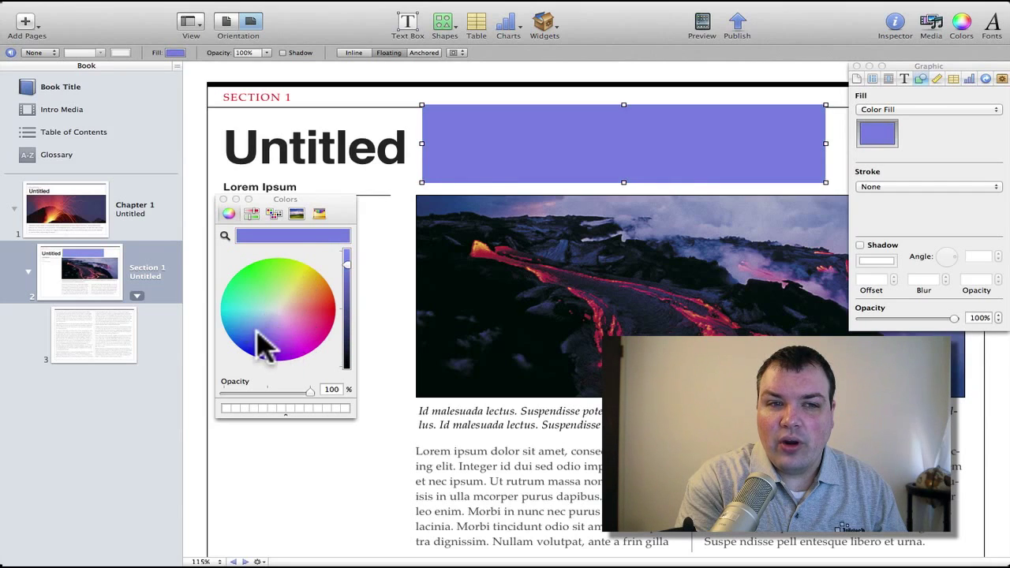
{"action": "left_click", "coordinate": [224, 199]}
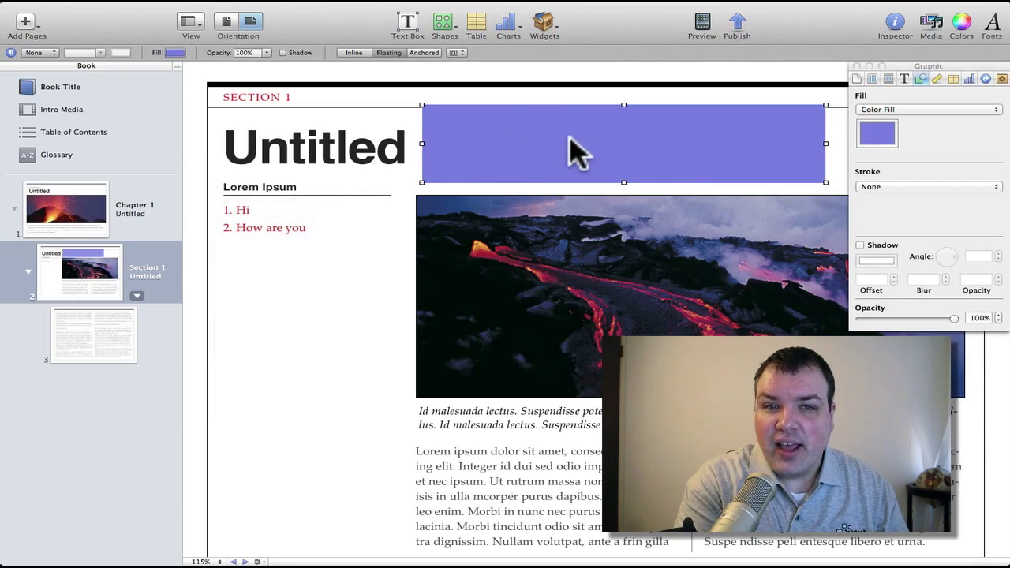
{"action": "key", "text": "Delete"}
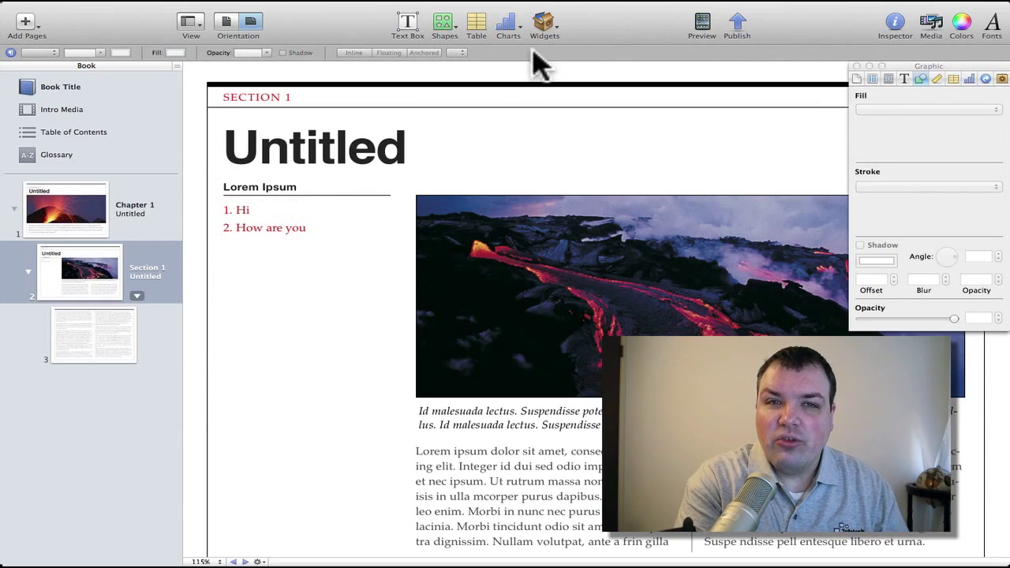
Insert a trial Gallery widget, delete it again, and close the widget inspector.
{"action": "left_click", "coordinate": [546, 25]}
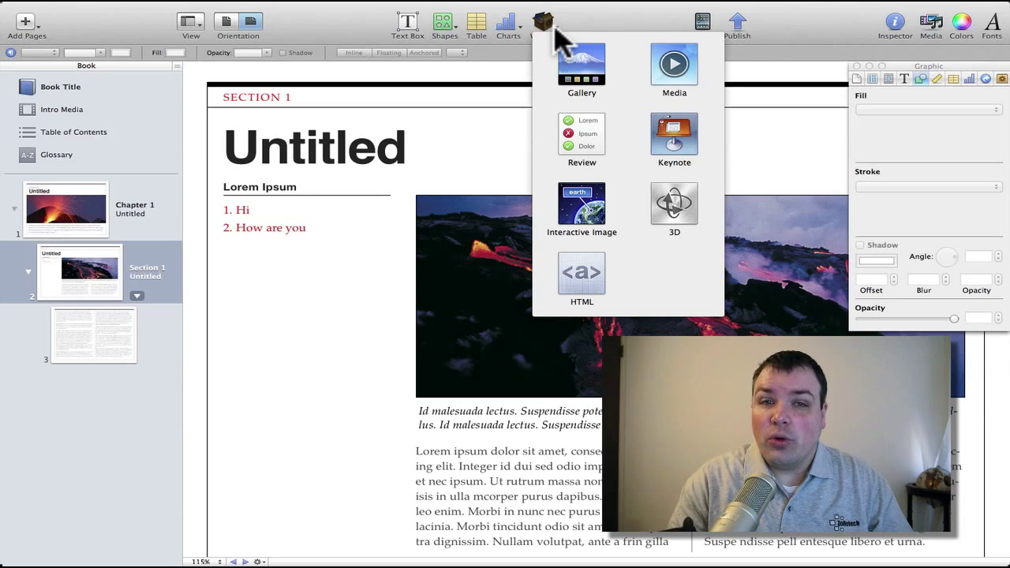
{"action": "left_click", "coordinate": [610, 71]}
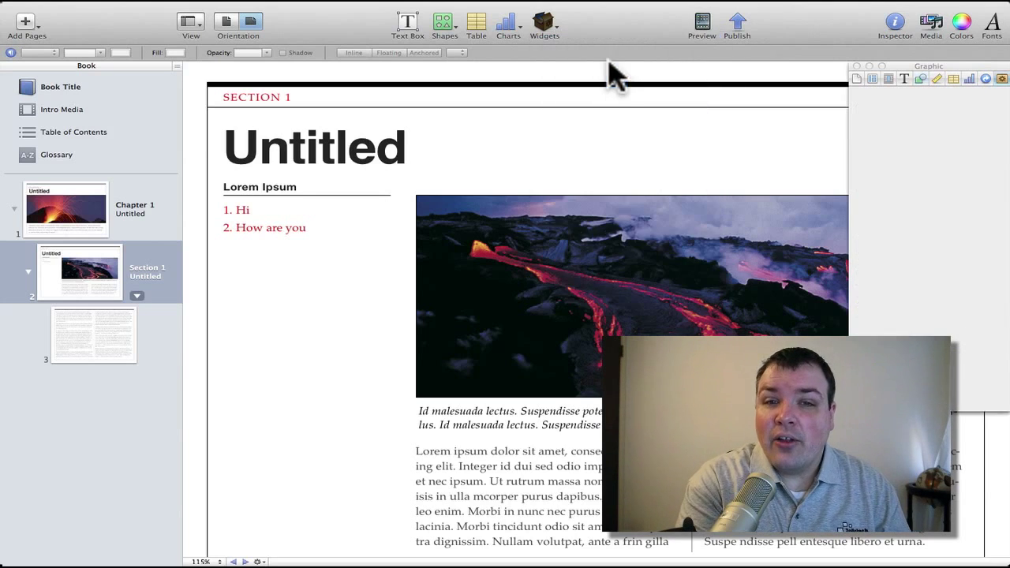
{"action": "mouse_move", "coordinate": [631, 239]}
{"action": "left_mouse_down"}
{"action": "mouse_move", "coordinate": [597, 232]}
{"action": "mouse_move", "coordinate": [607, 201]}
{"action": "mouse_move", "coordinate": [618, 245]}
{"action": "left_mouse_up"}
{"action": "key", "text": "Delete"}
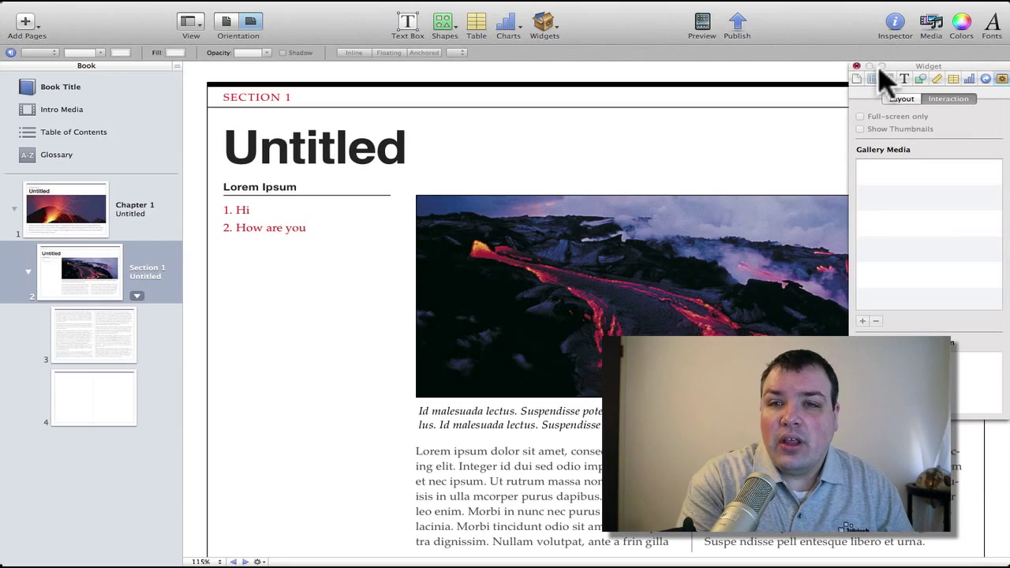
{"action": "left_click", "coordinate": [856, 66]}
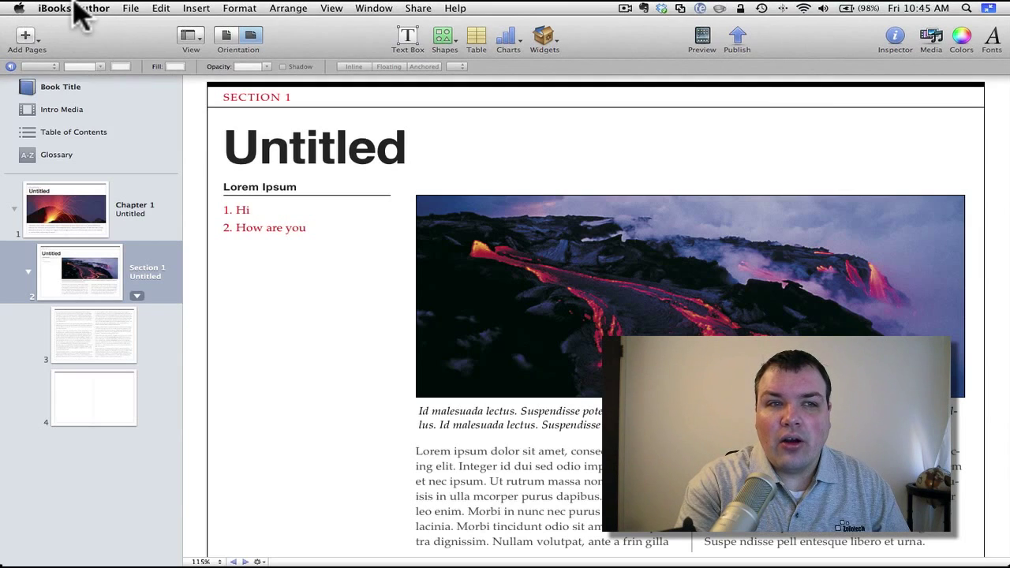
{"action": "left_click", "coordinate": [79, 10]}
{"action": "left_click", "coordinate": [85, 45]}
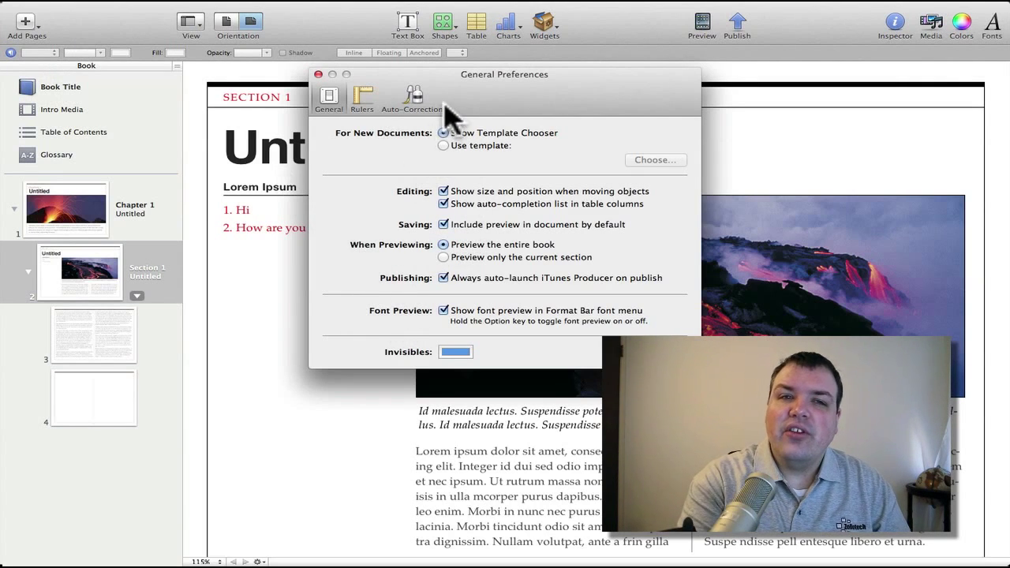
{"action": "left_click", "coordinate": [371, 104]}
{"action": "left_click", "coordinate": [422, 106]}
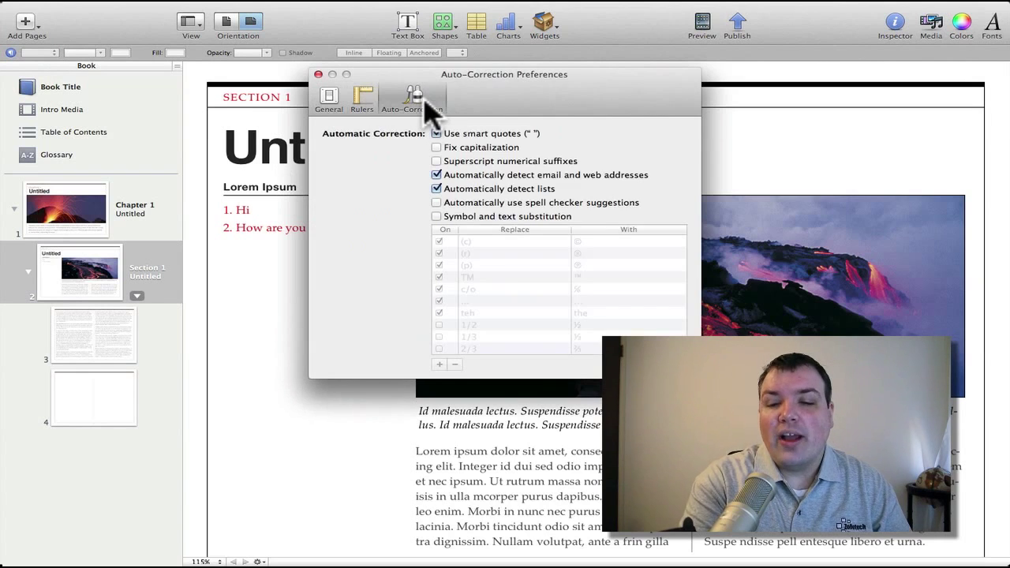
{"action": "left_click", "coordinate": [318, 74]}
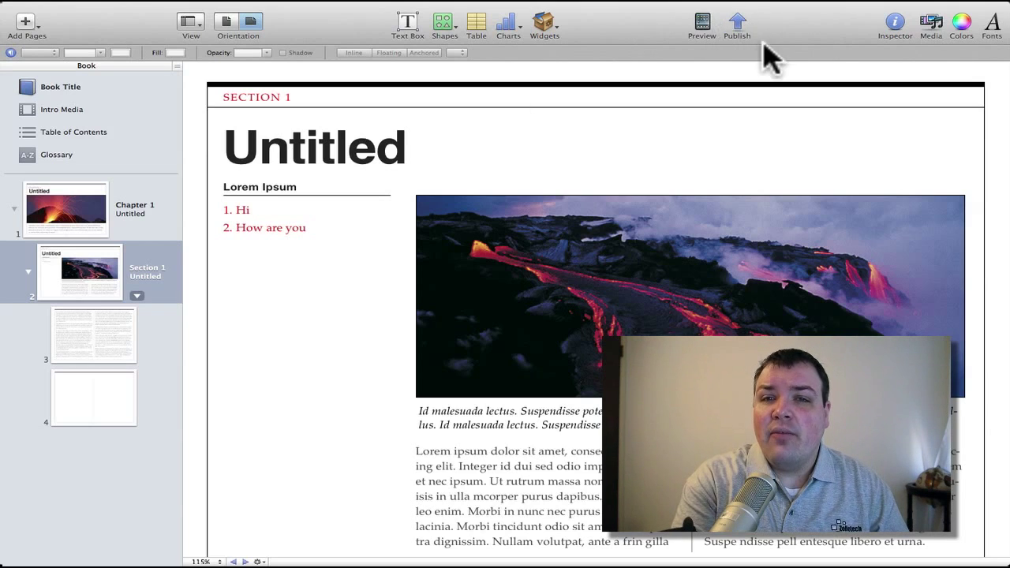
Cancel the iPad preview and bring up the Publish sheet saving 'Untitled' to Documents.
{"action": "left_click", "coordinate": [703, 26]}
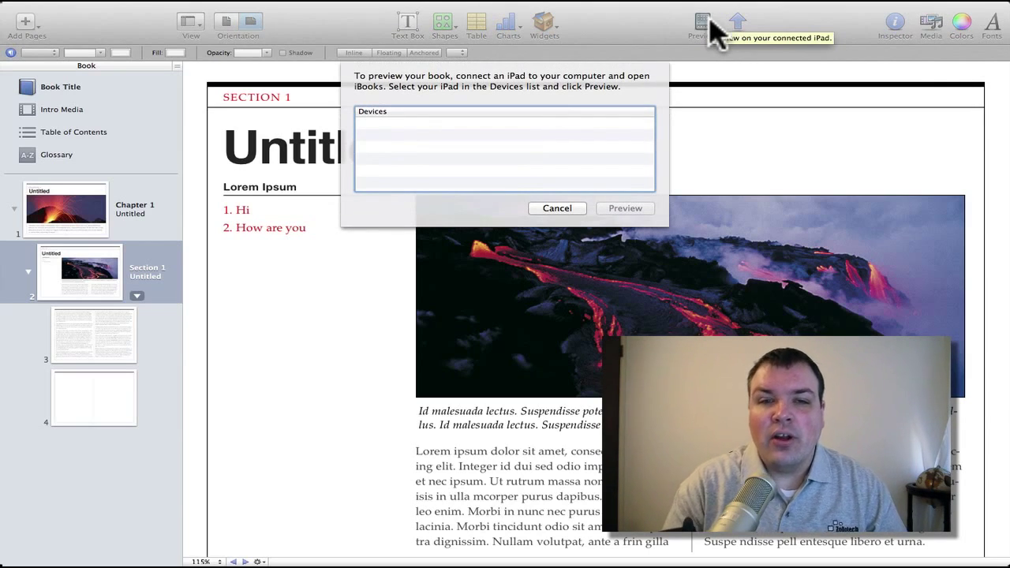
{"action": "left_click", "coordinate": [563, 208]}
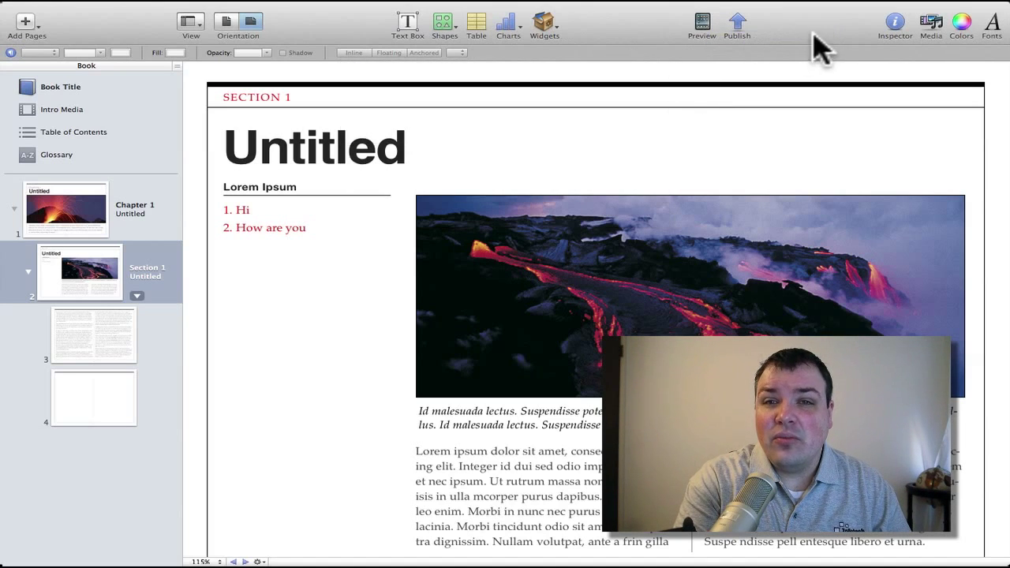
{"action": "left_click", "coordinate": [736, 24]}
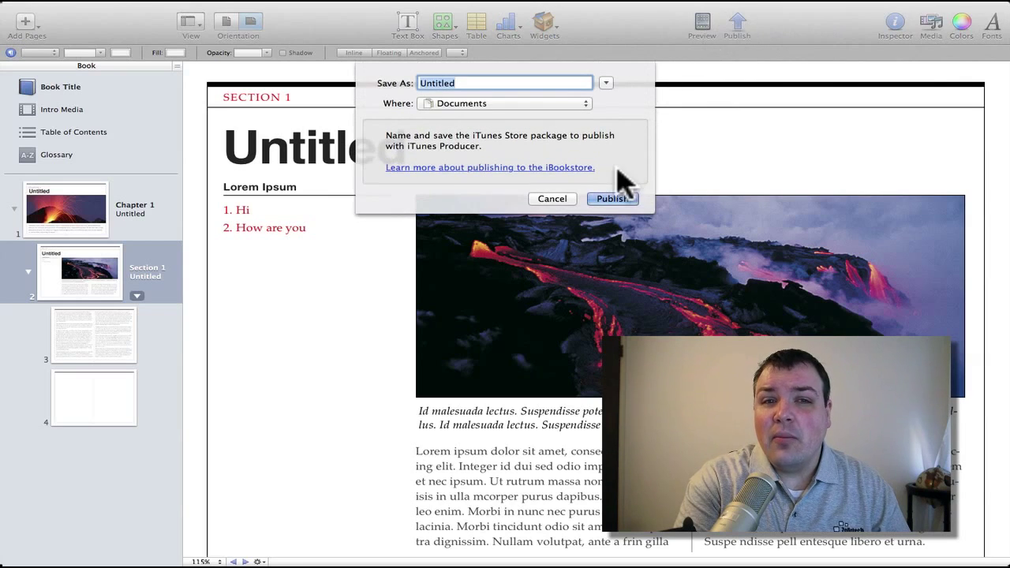